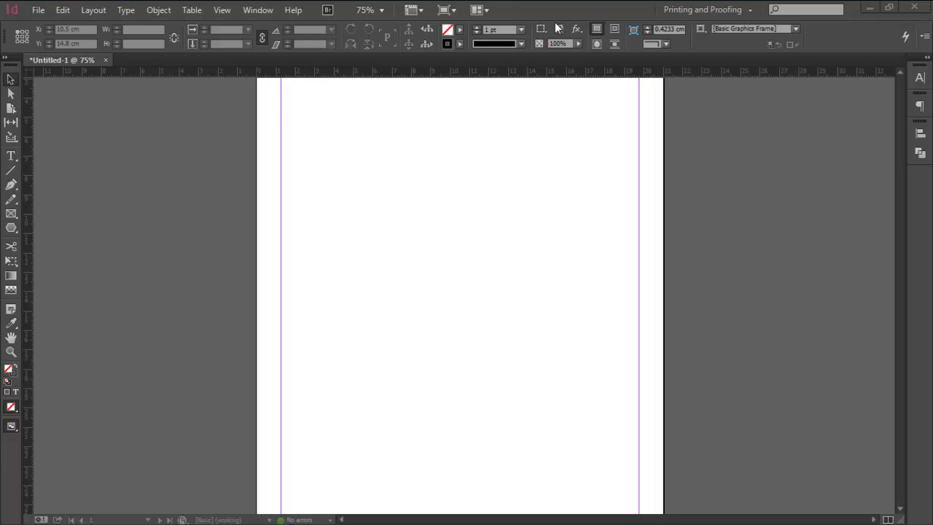
Draw a 12-pointed star 15 cm wide and 15 cm high with a 60% star inset using the Polygon tool.
left_click(16, 229)
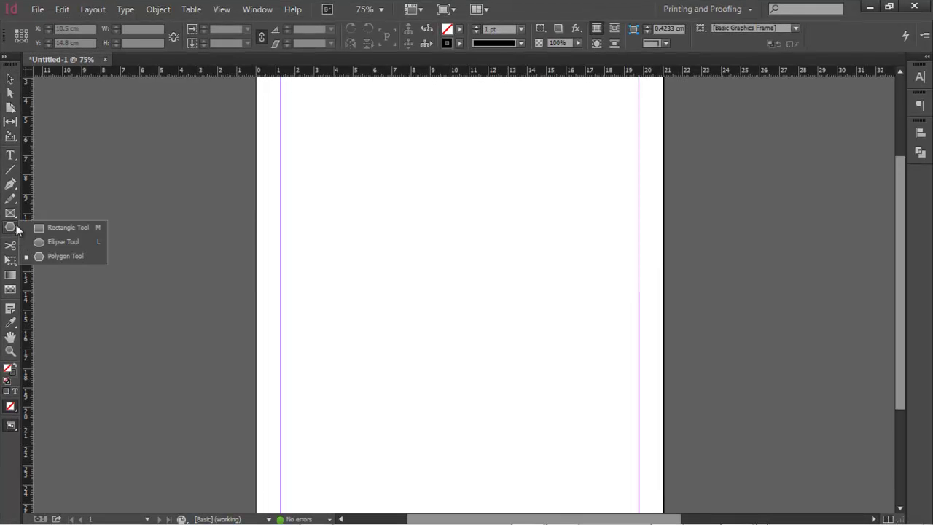
left_click(74, 258)
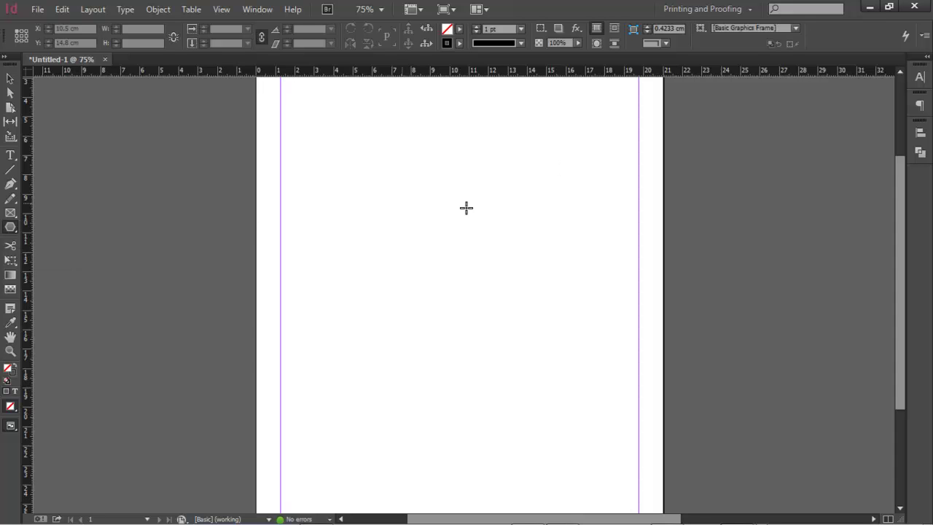
left_click(441, 253)
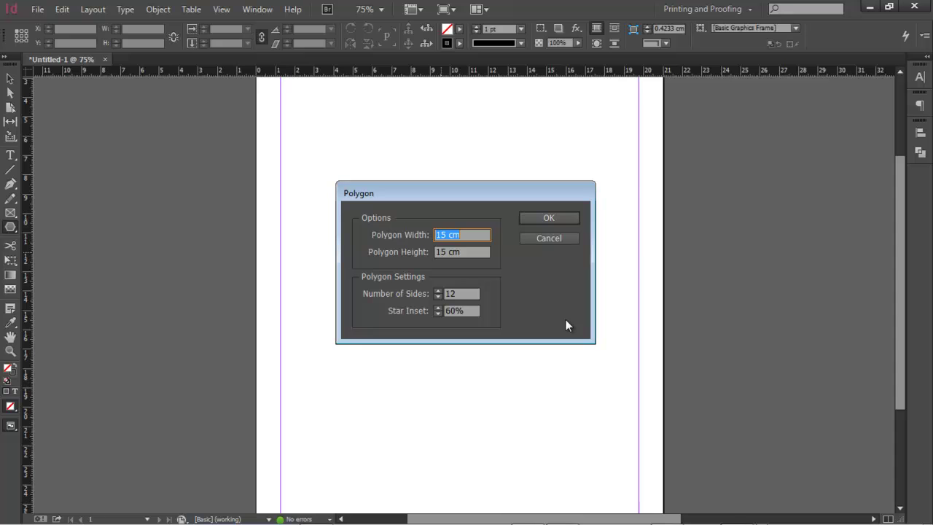
left_click(564, 218)
key("v")
left_click_drag(574, 310, 417, 165)
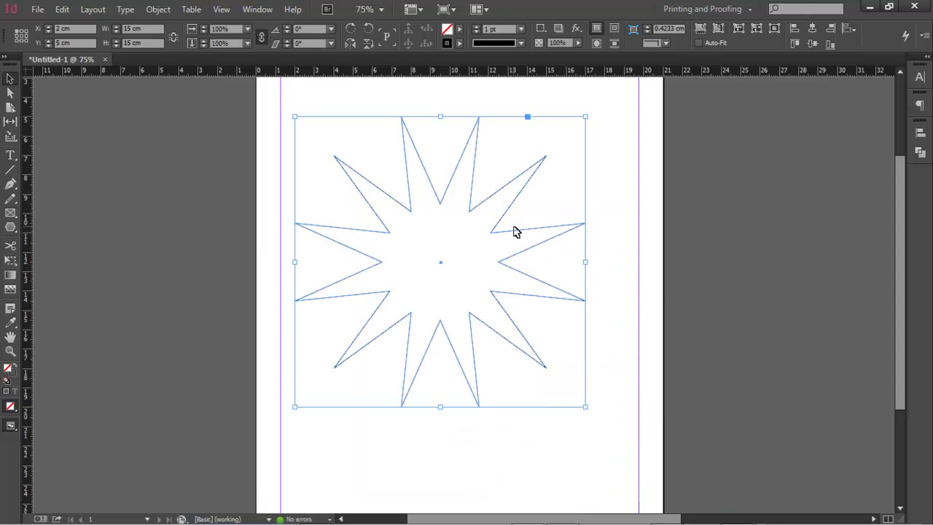
Preview the page without guides and frame edges, and delete the 12-pointed star.
left_click(182, 200)
key("w")
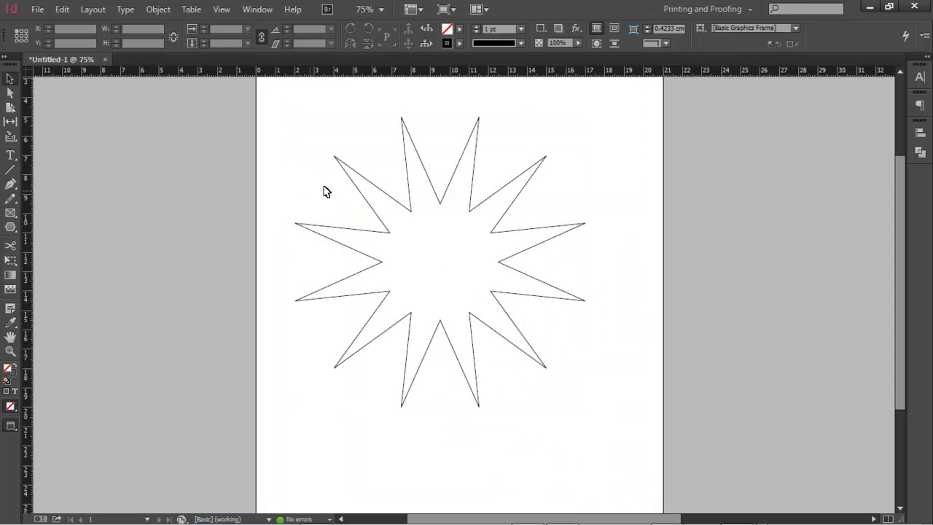
key("ctrl+minus")
key("ctrl+minus")
key("ctrl+equal")
left_click_drag(455, 254, 471, 267)
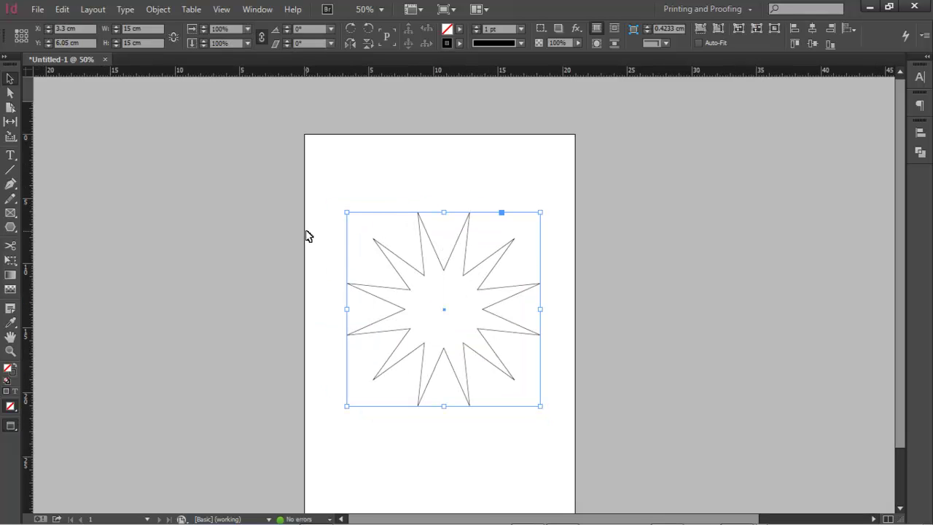
key("Delete")
Create a polygon star 20 cm wide and 20 cm high with 20 sides and a 40% star inset.
left_click(10, 226)
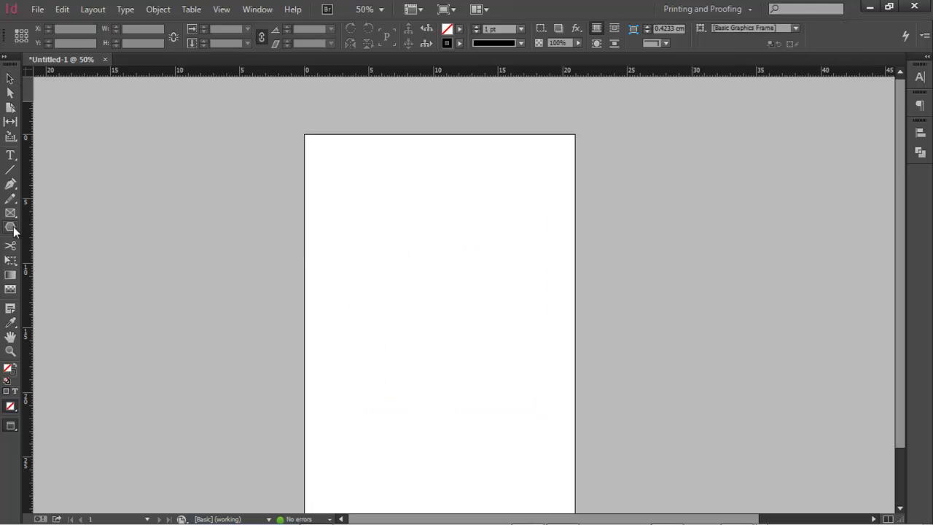
left_click(418, 310)
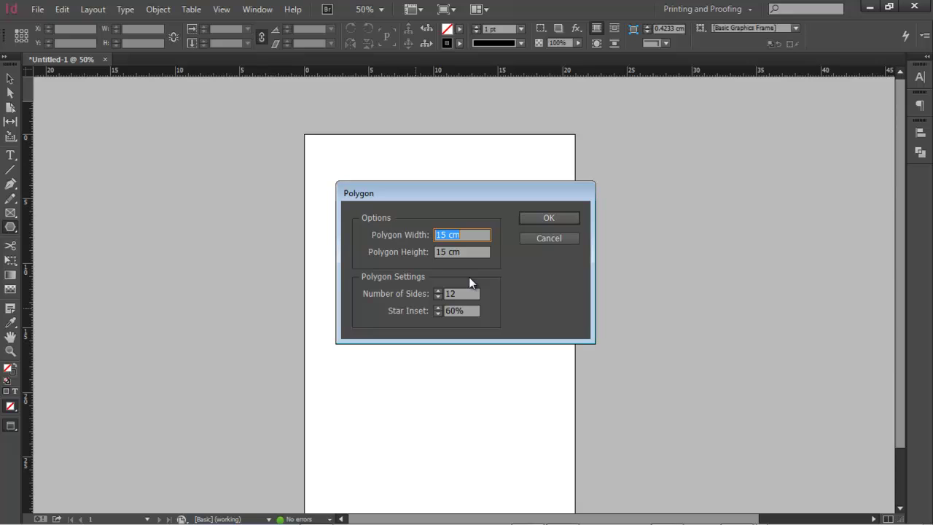
type("20")
key("Tab")
type("20")
key("Tab")
key("Tab")
double_click(460, 294)
type("20")
key("Tab")
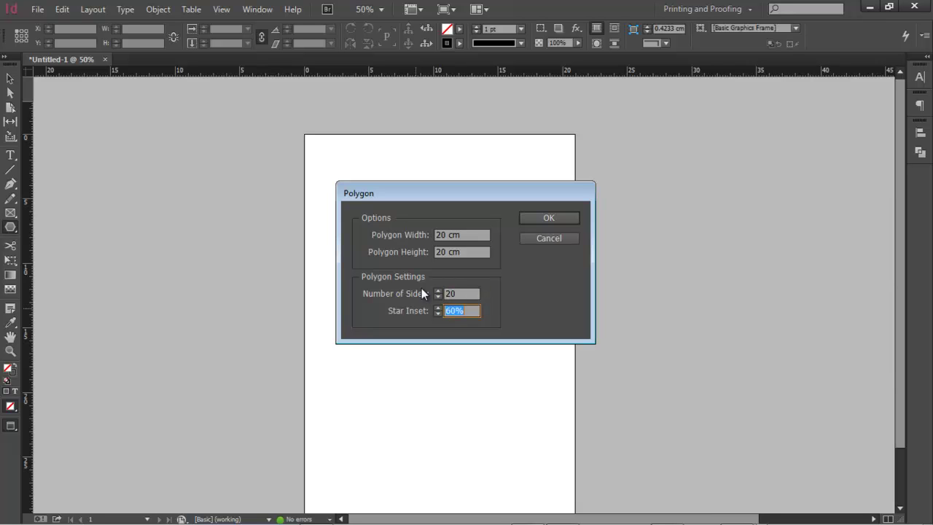
type("40")
key("Return")
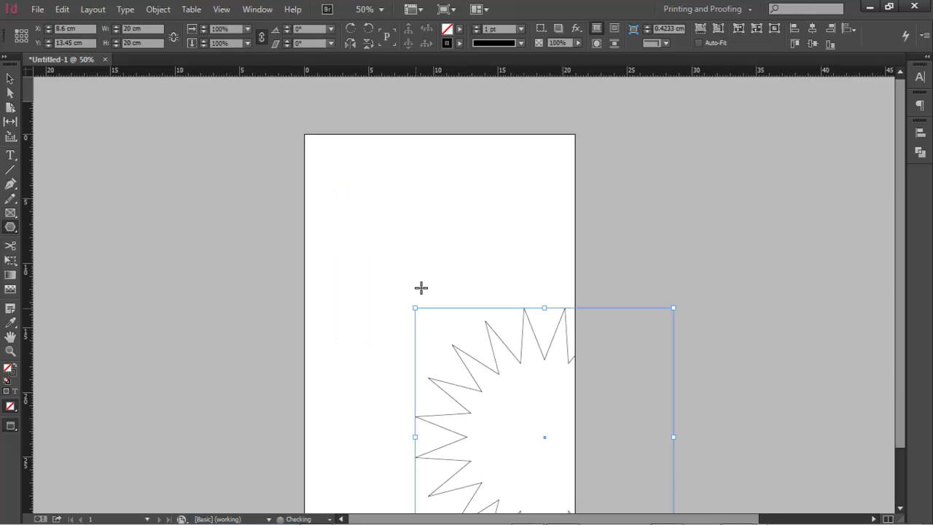
Move the 20-pointed star up onto the page and adjust its size.
left_click(8, 78)
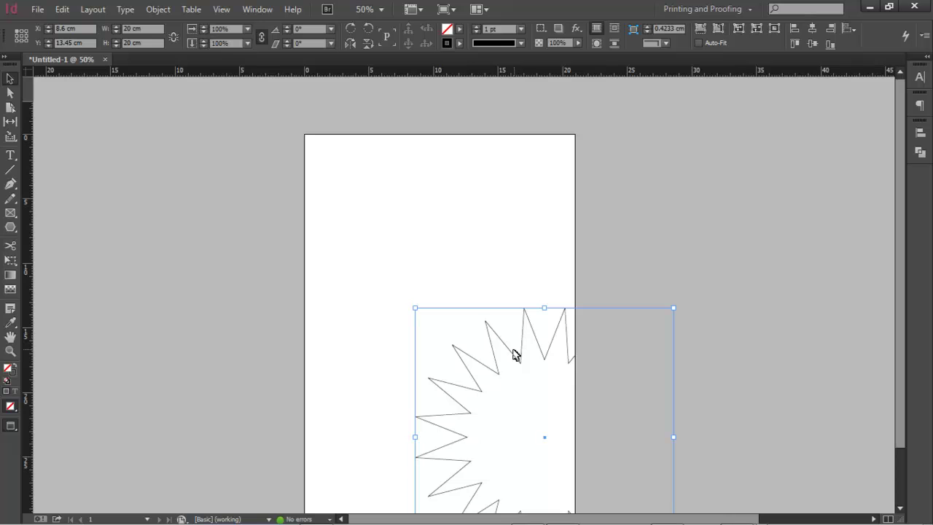
left_click_drag(510, 354, 406, 225)
left_click_drag(569, 181, 519, 266)
mouse_move(518, 385)
left_mouse_down()
mouse_move(449, 309)
mouse_move(506, 395)
mouse_move(529, 397)
left_mouse_up()
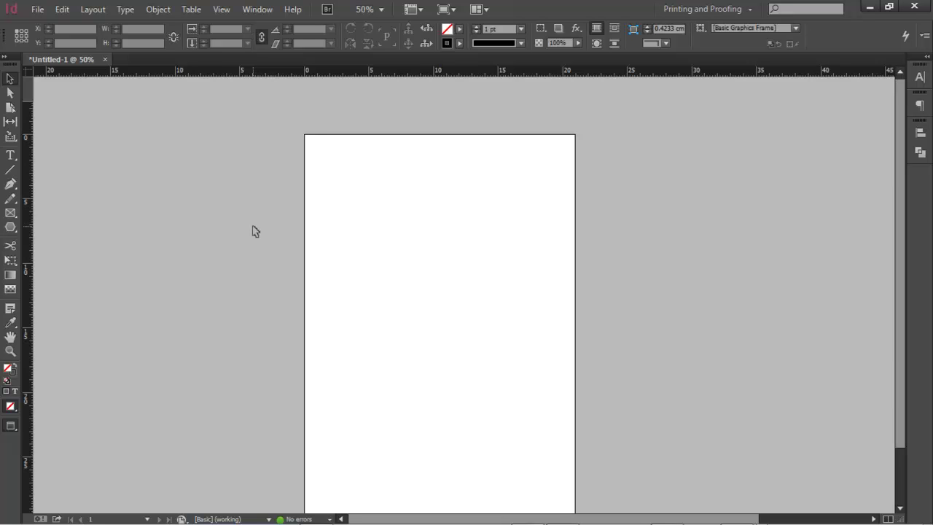
Try drawing a freehand star about 15.2 cm wide and 14.75 cm high on the page, and undo it.
left_click_drag(10, 227, 43, 254)
left_click_drag(383, 259, 558, 477)
key("ctrl+z")
left_click_drag(336, 263, 529, 453)
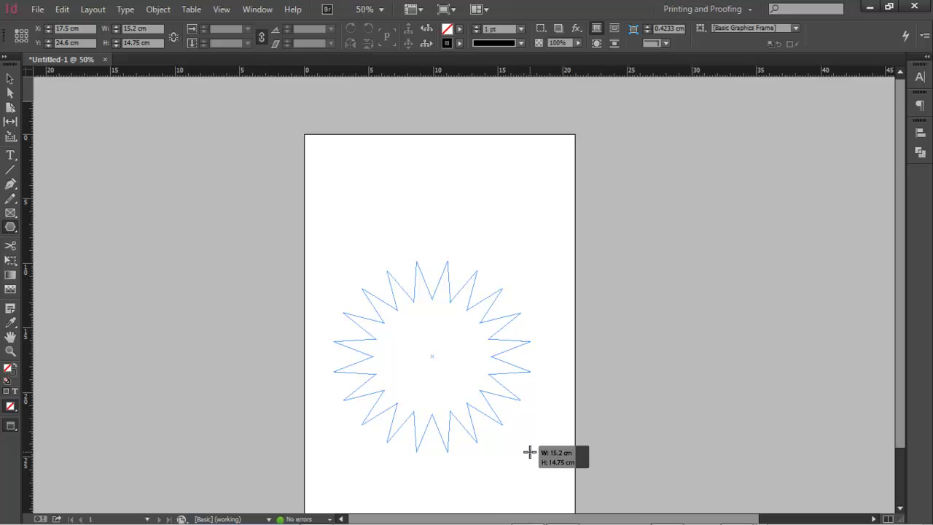
left_click_drag(529, 452, 529, 453)
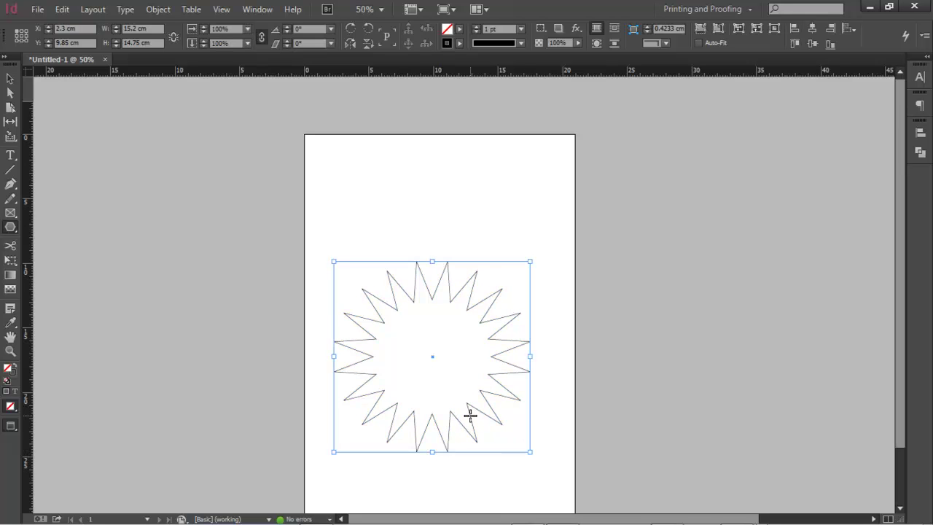
key("ctrl+z")
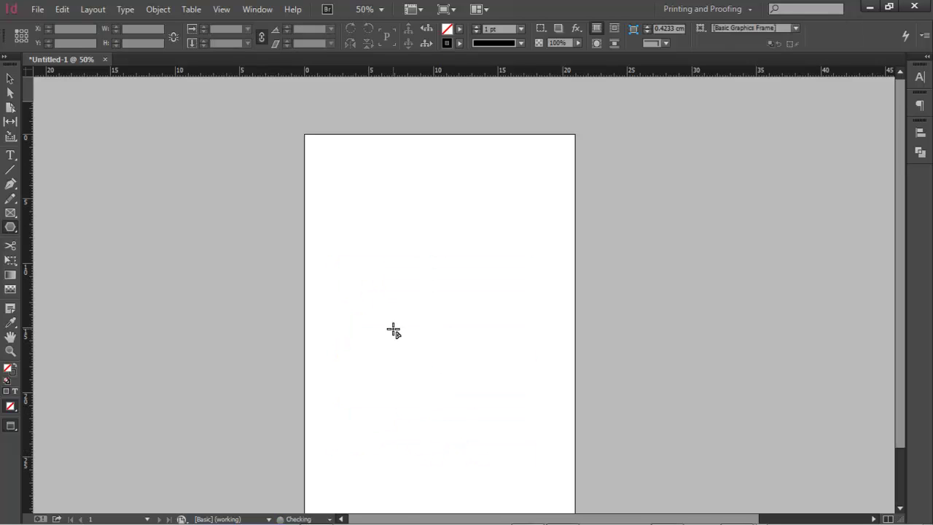
Try drawing a column of five stars about 6.35 cm wide and 14.35 cm high overall, and undo it.
left_click(449, 308, "ctrl")
left_click_drag(326, 169, 578, 417)
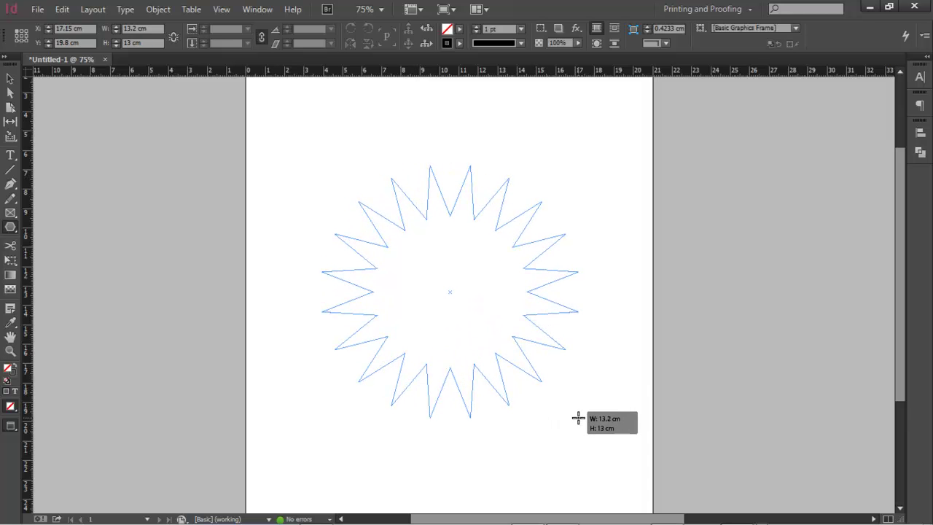
key("Up")
key("Up")
key("Up")
key("Up")
left_click_drag(578, 418, 445, 444)
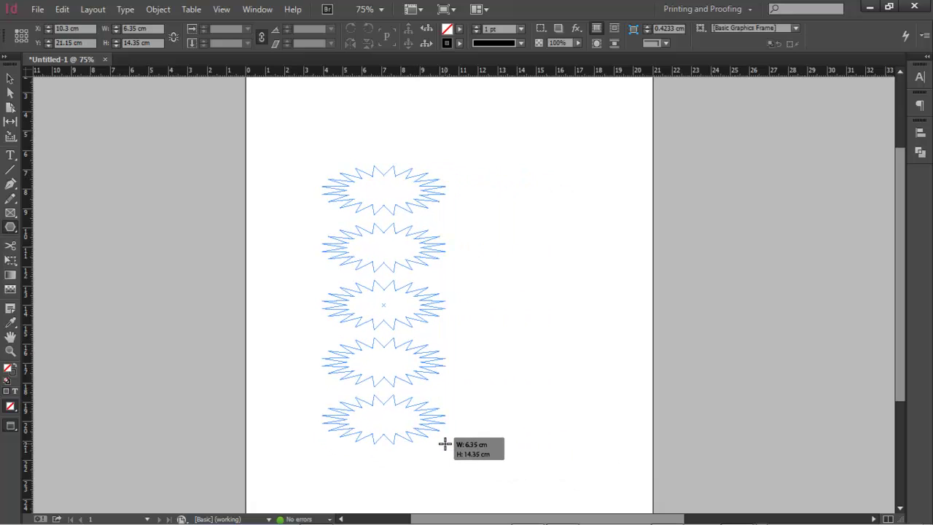
left_click_drag(445, 444, 445, 444)
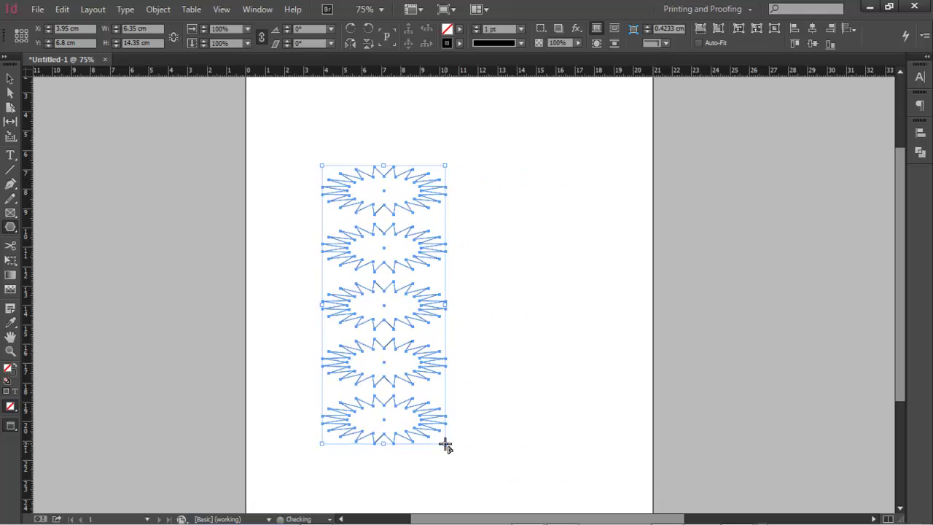
key("ctrl+z")
Draw a star about 12.1 cm wide and high, increasing its number of points to 30 while drawing.
left_click_drag(330, 177, 563, 410)
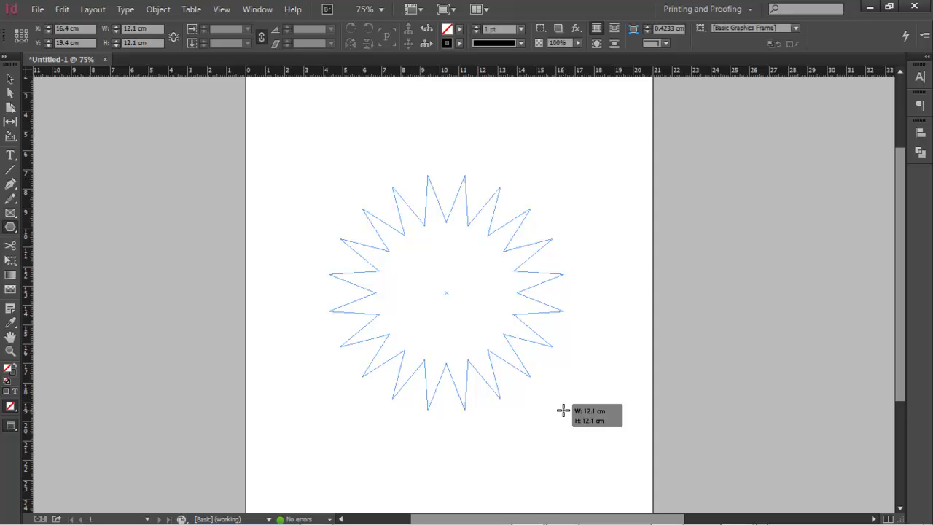
key("Up")
key("Up")
key("Up")
key("Up")
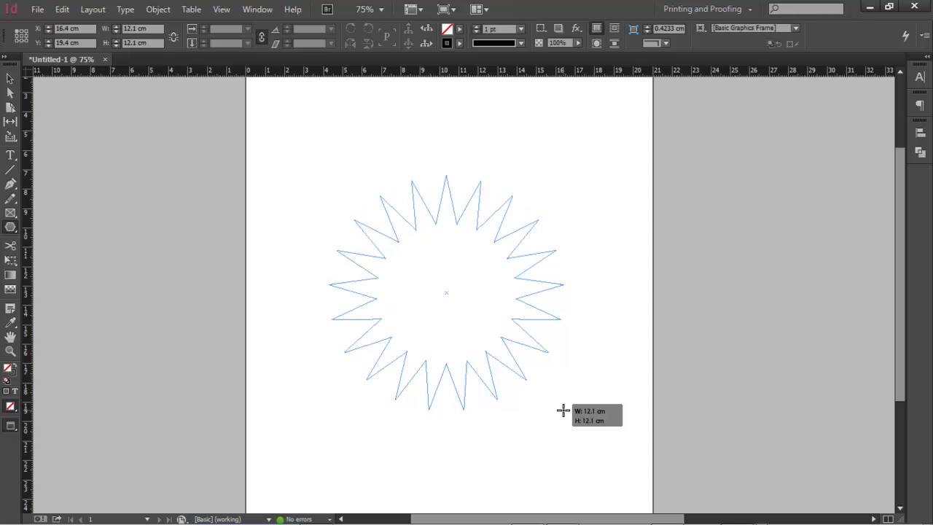
key("Up")
key("Up")
key("Up")
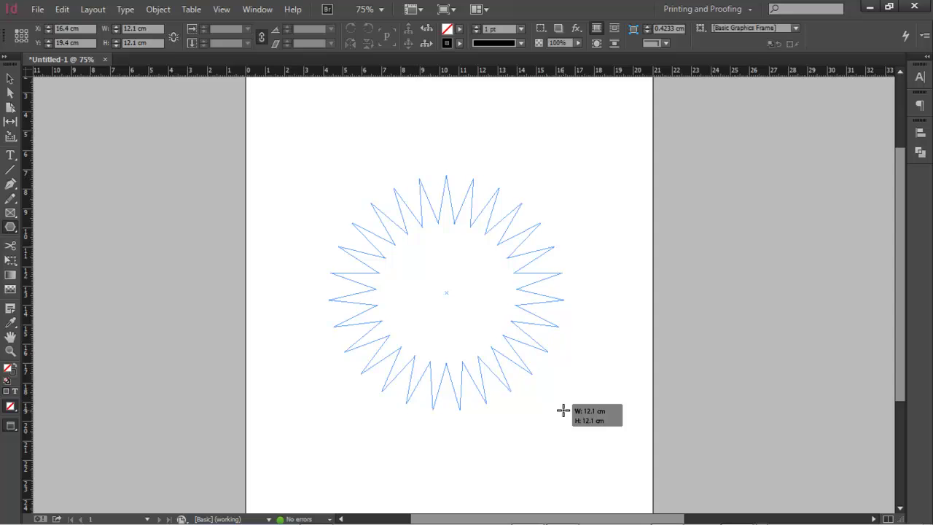
key("Up")
key("Up")
key("Up")
key("Up")
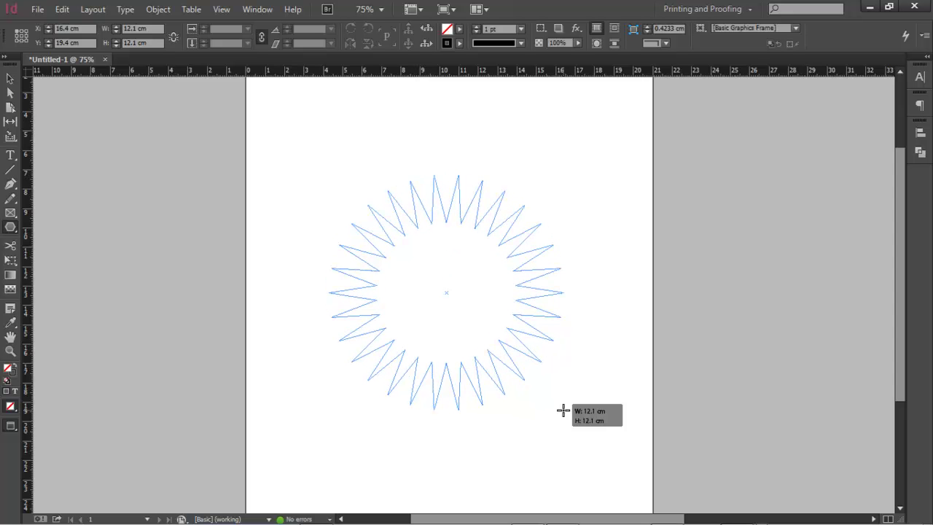
Shrink the star being drawn to about 9.9 by 9.45 cm and add more points to it.
left_click_drag(563, 410, 521, 359)
key("Up")
key("Up")
key("Up")
key("Up")
key("Up")
key("Up")
key("Up")
key("Up")
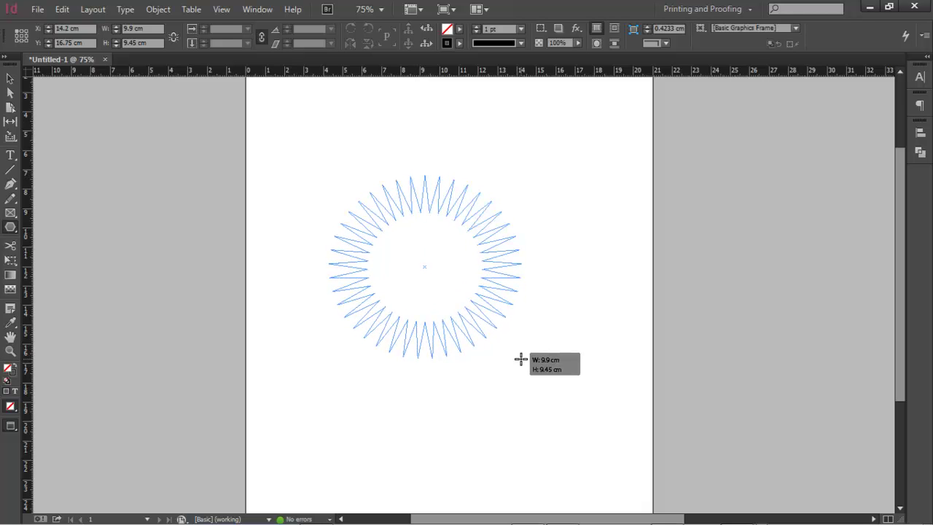
Reduce the star being drawn to 19 points.
key("Down")
key("Down")
key("Down")
key("Down")
left_click_drag(521, 359, 520, 358)
key("Down")
key("Down")
key("Down")
key("Down")
key("Down")
key("Down")
key("Down")
key("Down")
key("Down")
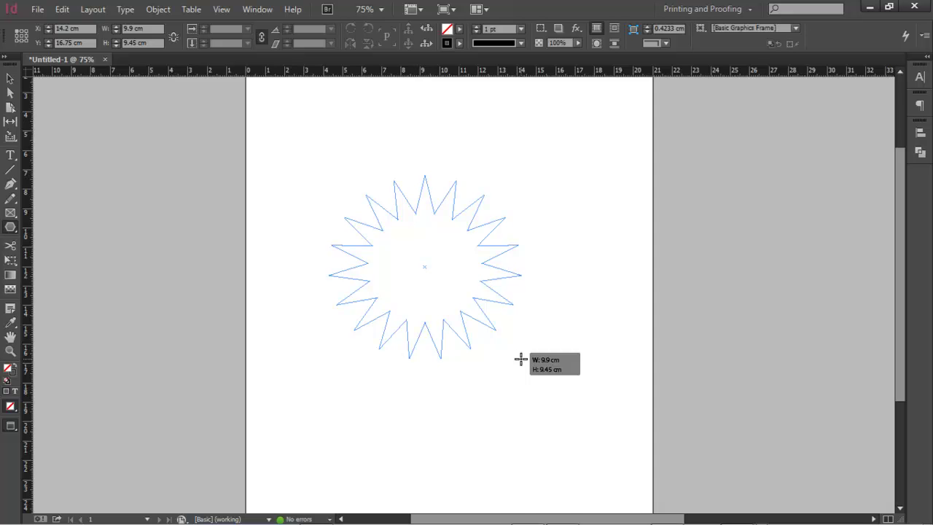
Try shallower and deeper star insets on the 19-pointed star, and undo the drawn star.
key("Left")
key("Left")
key("Left")
key("Left")
key("Left")
key("Left")
key("Left")
left_click_drag(520, 358, 520, 359)
key("Right")
key("Right")
key("Right")
key("Right")
key("Right")
key("Right")
key("Right")
key("Right")
key("Left")
key("Left")
key("Left")
key("Left")
key("Left")
key("Left")
key("Left")
key("Left")
key("Left")
key("Left")
key("Left")
key("Left")
key("Left")
key("Left")
key("ctrl+z")
Draw a star about 13.65 cm wide and 12.8 cm high, adjusting its number of points to 16.
left_click_drag(285, 180, 550, 428)
key("Up")
key("Up")
key("Up")
key("Up")
key("Up")
key("Up")
key("Up")
key("Up")
key("Up")
key("Up")
key("Down")
key("Down")
key("Down")
key("Down")
key("Down")
key("Down")
key("Down")
key("Down")
key("Down")
key("Down")
key("Down")
key("Down")
key("Down")
Adjust the star's inset until its points are short and shallow, and finish the shape.
key("Left")
key("Left")
key("Left")
key("Right")
key("Right")
key("Right")
key("Right")
key("Right")
key("Right")
key("Right")
key("Right")
key("Right")
left_click_drag(550, 428, 550, 428)
key("Left")
key("Left")
key("Left")
key("Left")
key("Left")
key("Left")
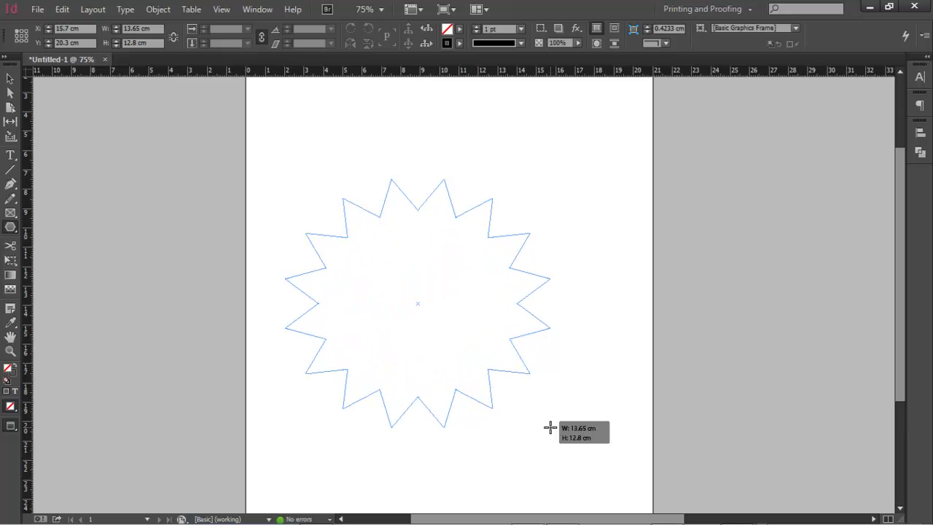
left_click_drag(550, 428, 550, 428)
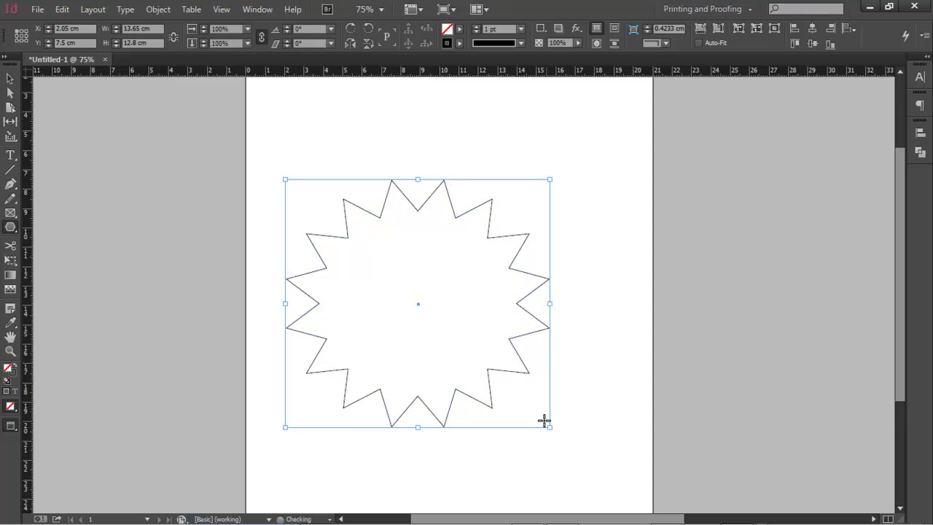
Fill the star with the cyan swatch C=100 M=0 Y=0 K=0.
key("F5")
left_click(445, 188)
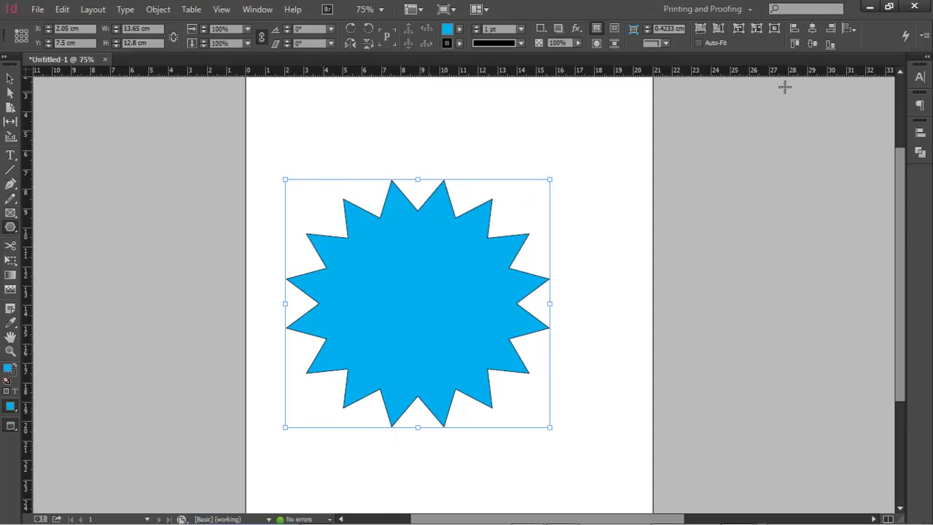
key("F5")
Set the star's width and height to 15 cm and move it to about X 3.35 cm, Y 4.55 cm on the page.
triple_click(153, 27)
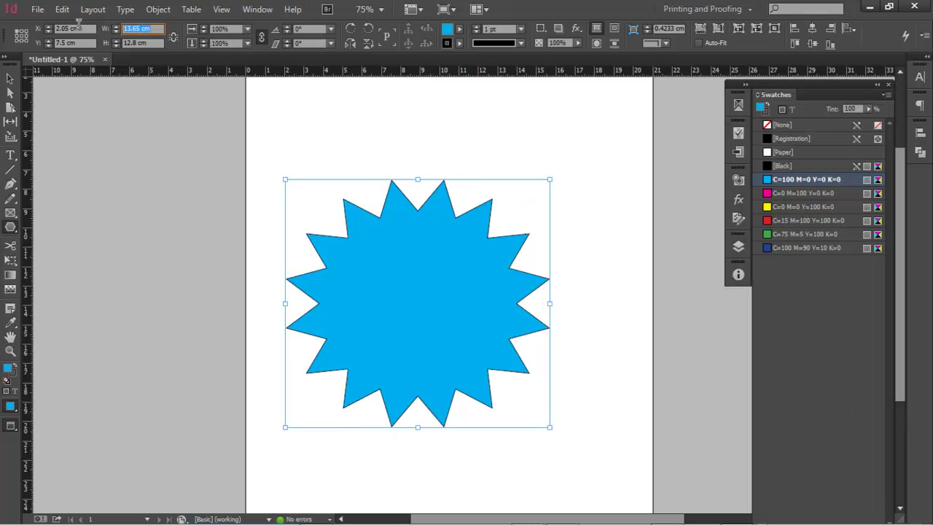
type("15")
key("Tab")
type("15")
key("Return")
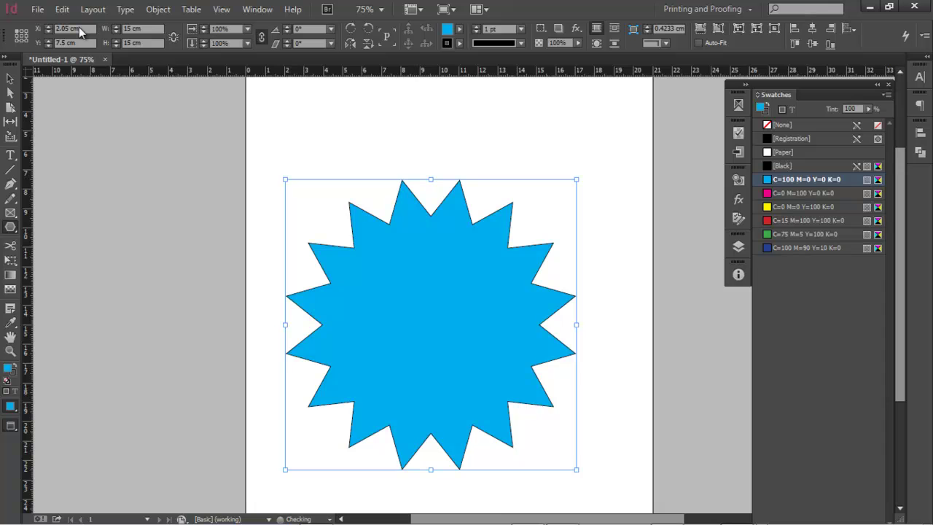
left_click(10, 78)
left_click_drag(470, 313, 496, 257)
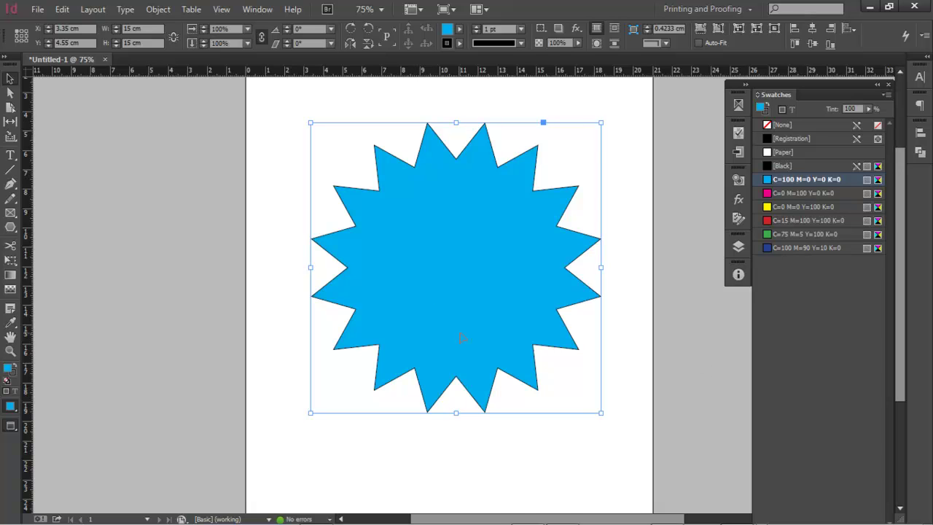
Switch to Illustrator and detach the shape tools as a floating palette over the artboard's upper area.
key("alt+Tab")
key("alt+Tab")
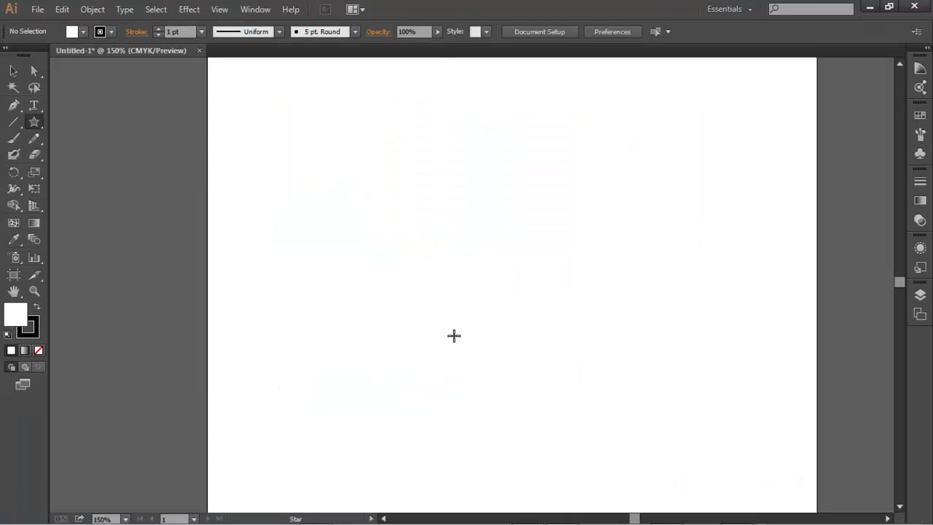
left_click(39, 123)
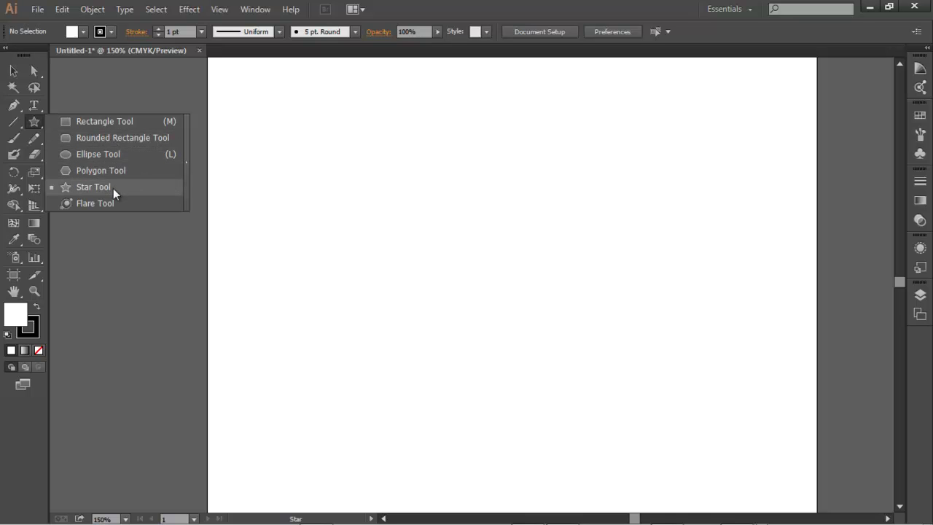
left_click_drag(113, 188, 186, 161)
left_click_drag(115, 136, 305, 71)
Draw a freehand trial star and undo it, and create a 26-point star with radii of 31.238 mm and 25.7628 mm.
left_click_drag(366, 188, 443, 232)
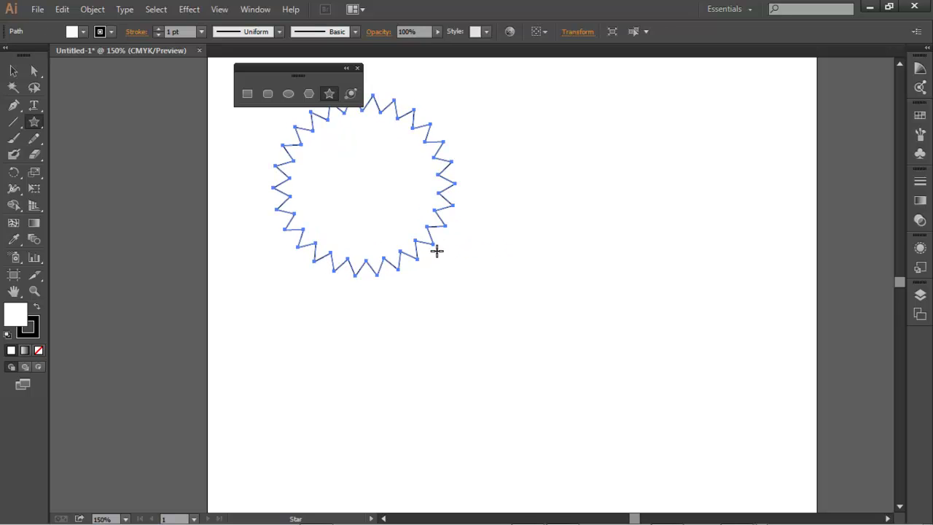
key("ctrl+z")
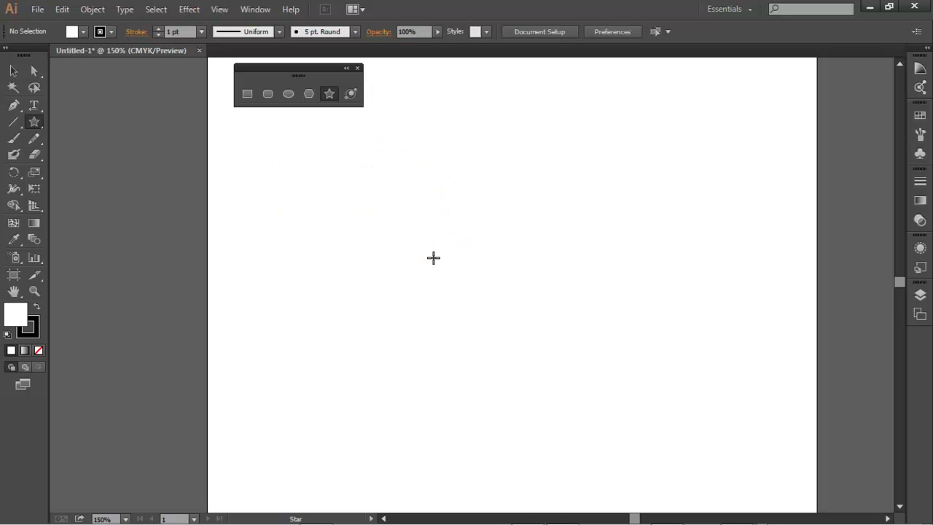
left_click(470, 273)
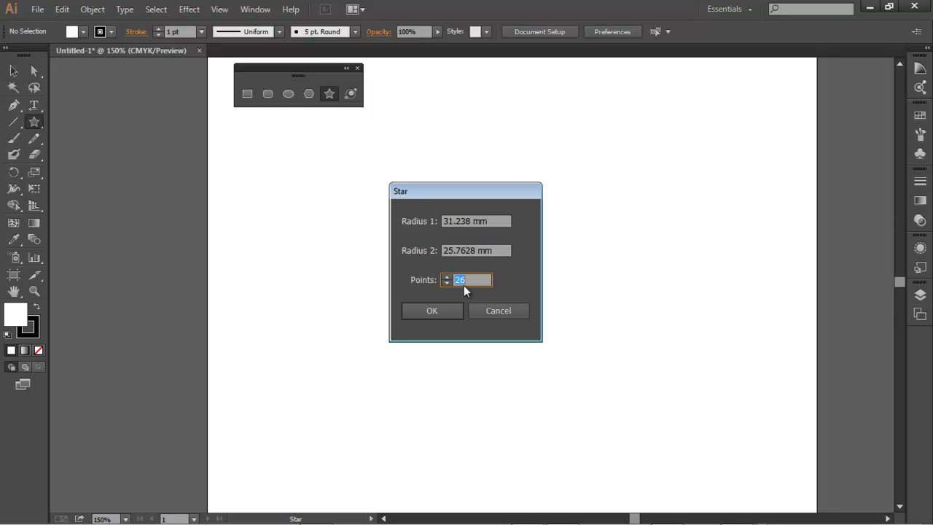
left_click(432, 310)
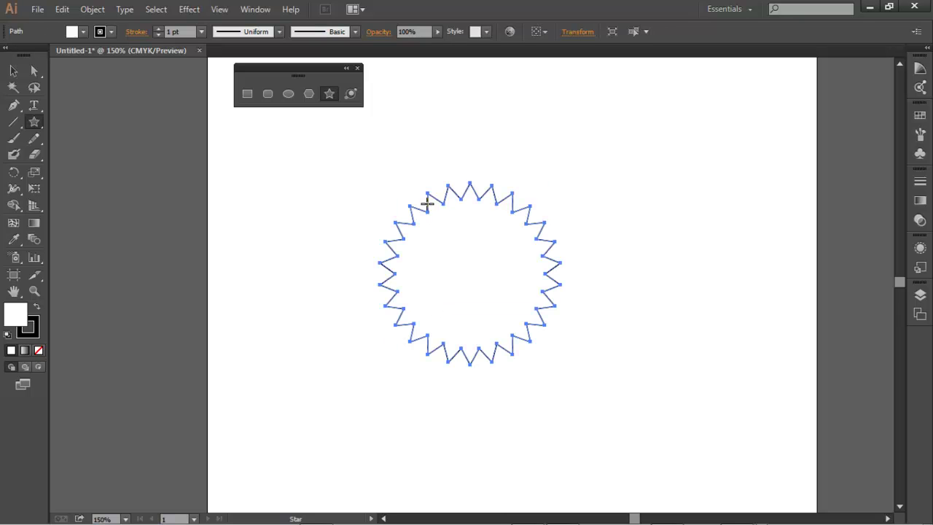
Select the 26-point star and delete it from the artboard.
left_click(13, 71)
left_click(430, 145)
left_click_drag(352, 153, 613, 384)
key("Delete")
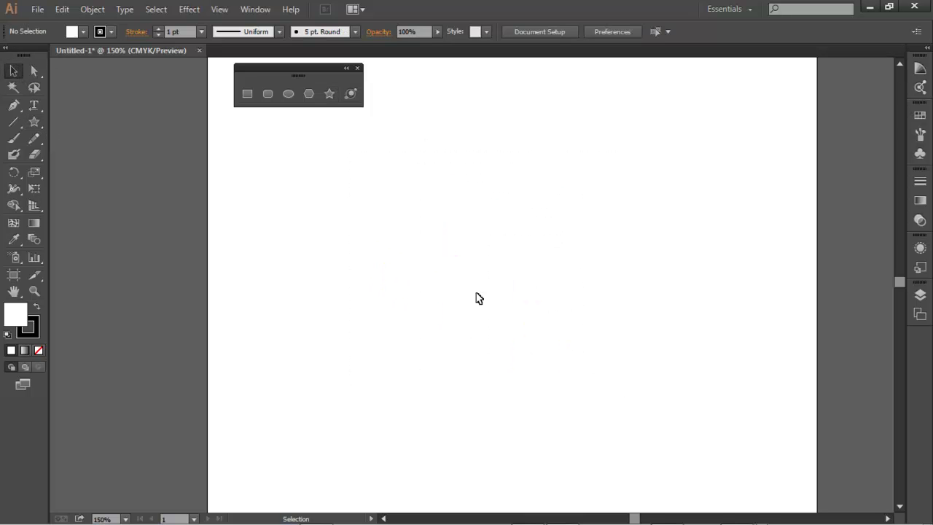
Start drawing a star about 70 mm across with the Star tool and increase its number of points.
left_click(329, 93)
left_click_drag(427, 233, 511, 290)
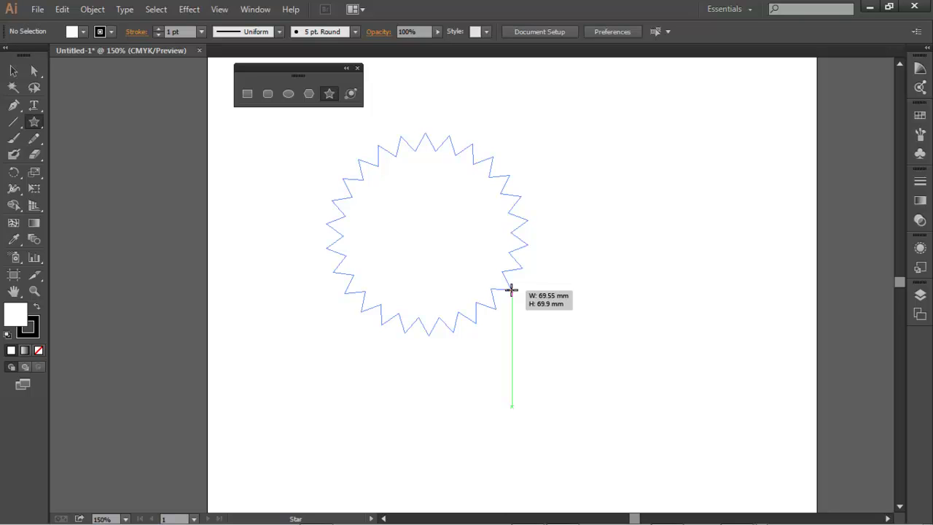
key("Up")
key("Up")
key("Up")
key("Up")
key("Up")
key("Up")
key("Up")
key("Up")
key("Up")
key("Up")
Enlarge the star being drawn to about 82.4 mm across and add many more points to it.
left_click_drag(511, 290, 509, 319)
key("Up")
key("Up")
key("Up")
key("Up")
key("Up")
key("Up")
key("Up")
key("Up")
key("Up")
key("Up")
key("Up")
key("Up")
key("Up")
key("Up")
Reduce the number of points on the star being drawn.
key("Down")
key("Down")
key("Down")
key("Down")
key("Down")
key("Down")
key("Down")
key("Down")
key("Down")
key("Down")
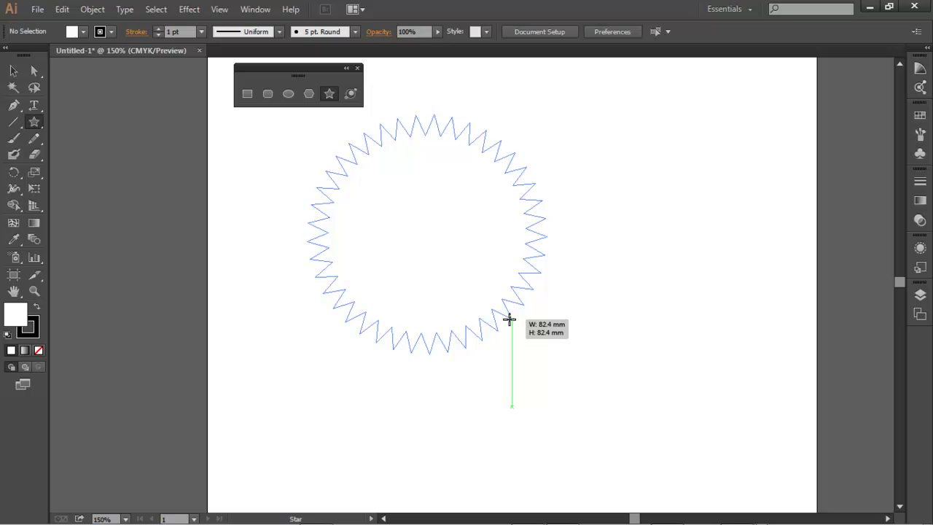
Resize the star to about 73.5 mm across with shallower points, and delete it.
left_click_drag(510, 319, 534, 242)
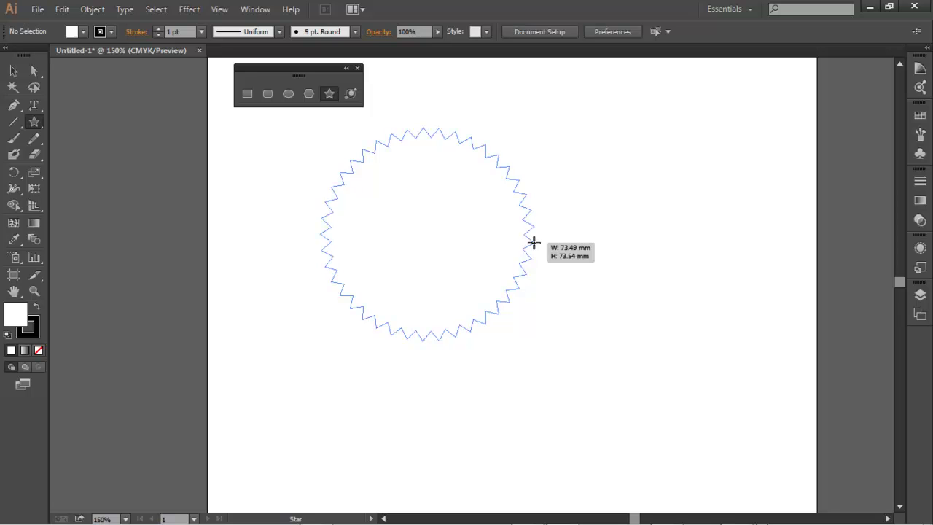
mouse_move(534, 243)
left_mouse_down()
mouse_move(551, 183)
mouse_move(583, 241)
mouse_move(575, 298)
mouse_move(539, 352)
mouse_move(549, 236)
mouse_move(534, 258)
left_mouse_up()
key("Delete")
Draw a new star near the middle of the artboard, raising its number of points to form a densely toothed starburst.
left_click_drag(443, 258, 559, 295)
key("Up")
key("Up")
key("Up")
key("Up")
key("Up")
key("Up")
key("Up")
key("Up")
key("Up")
key("Up")
key("Up")
key("Up")
key("Up")
key("Up")
key("Up")
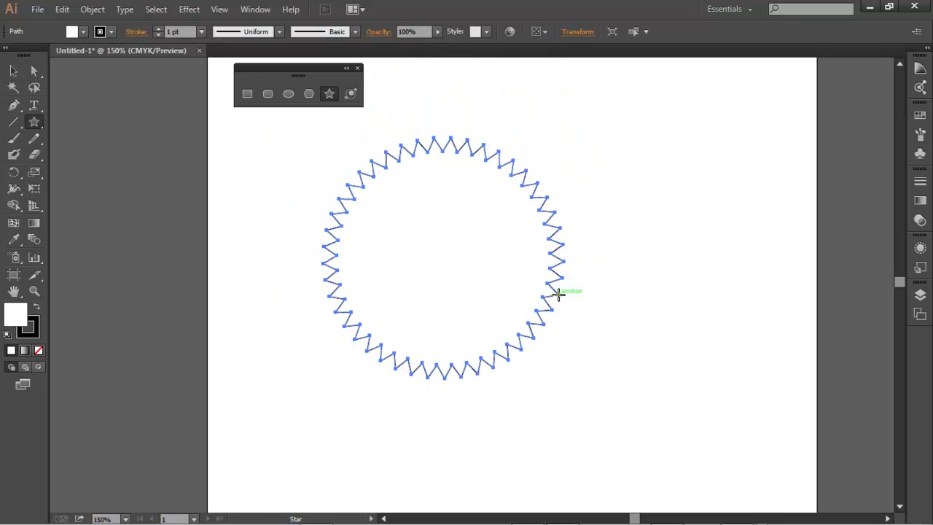